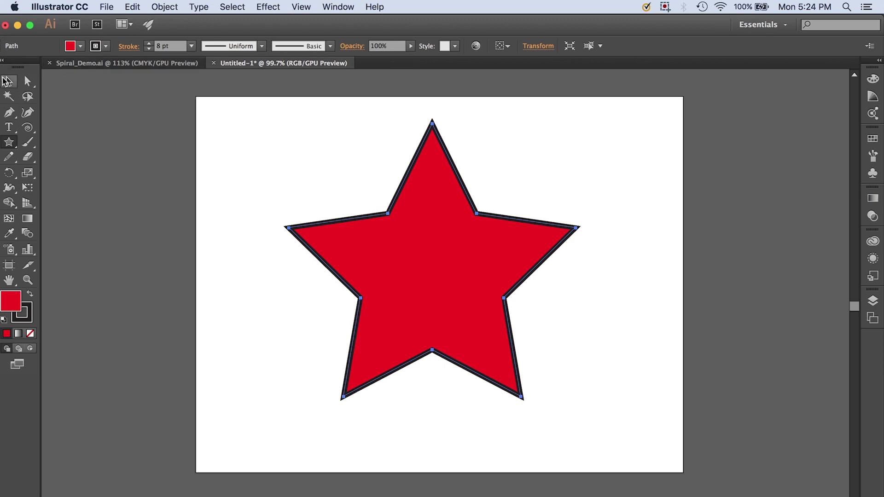
- Bring the red star from Illustrator into the Photoshop document as a smart object behind the figures and commit its placement
left_click_drag(201, 36, 666, 216)
left_click_drag(819, 462, 394, 289)
left_click_drag(407, 369, 219, 289)
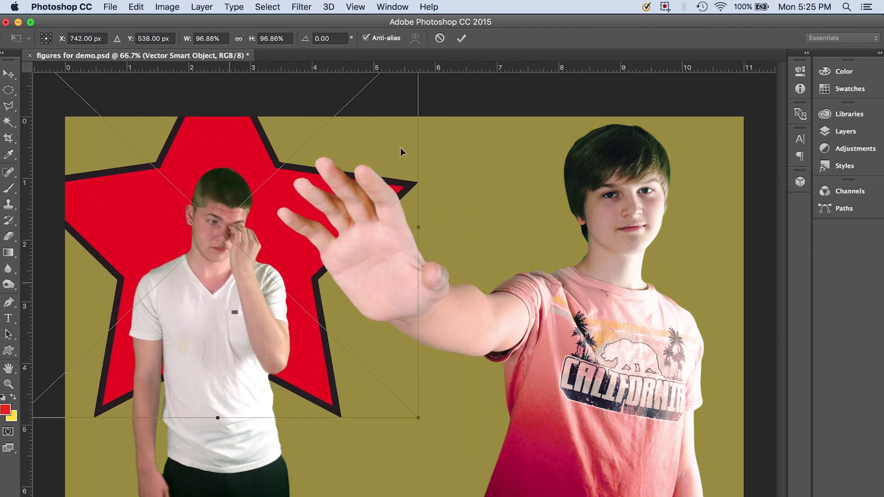
left_click(462, 39)
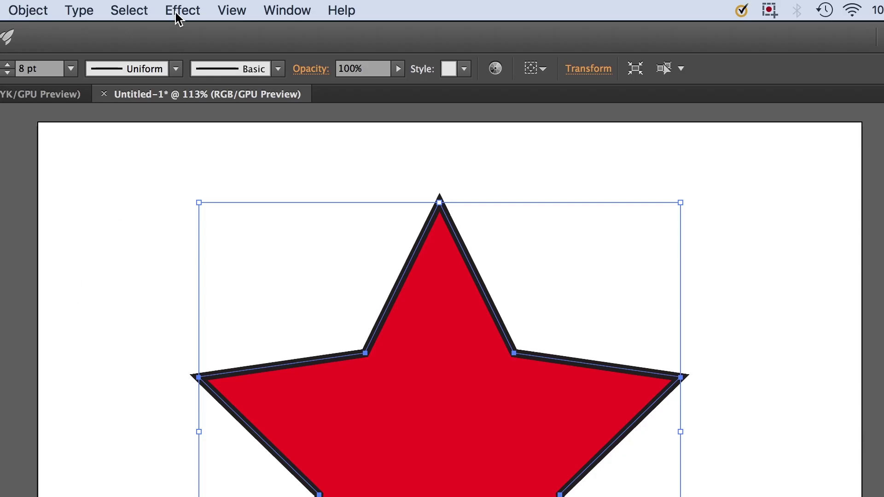
- Switch to Illustrator, start a Gaussian Blur on the red star, enable its preview and increase the blur radius
left_click(181, 10)
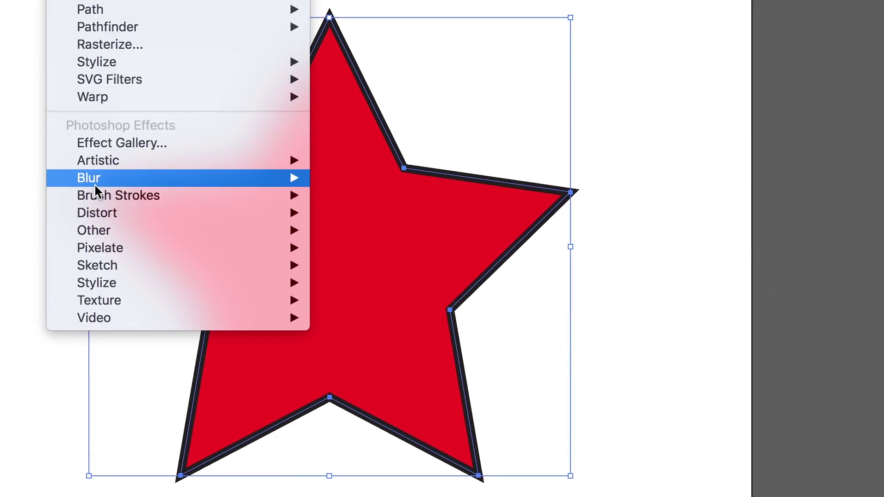
mouse_move(250, 184)
left_click(335, 176)
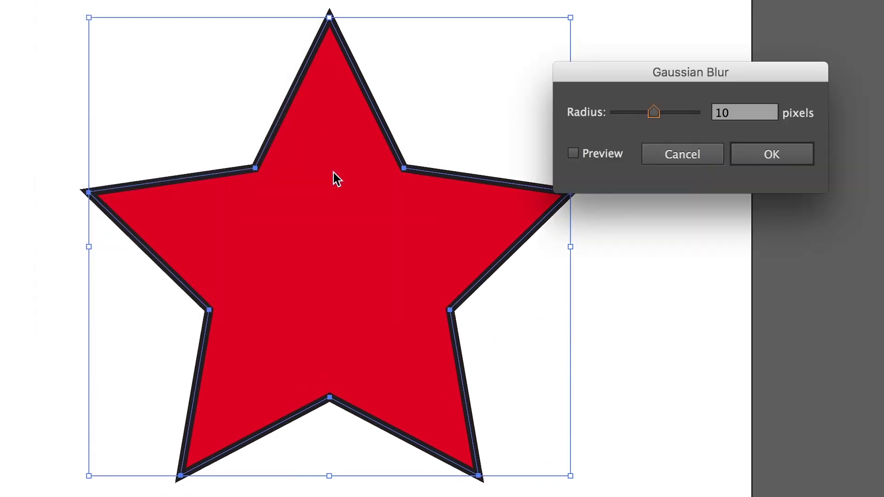
left_click(575, 154)
left_click_drag(654, 112, 673, 119)
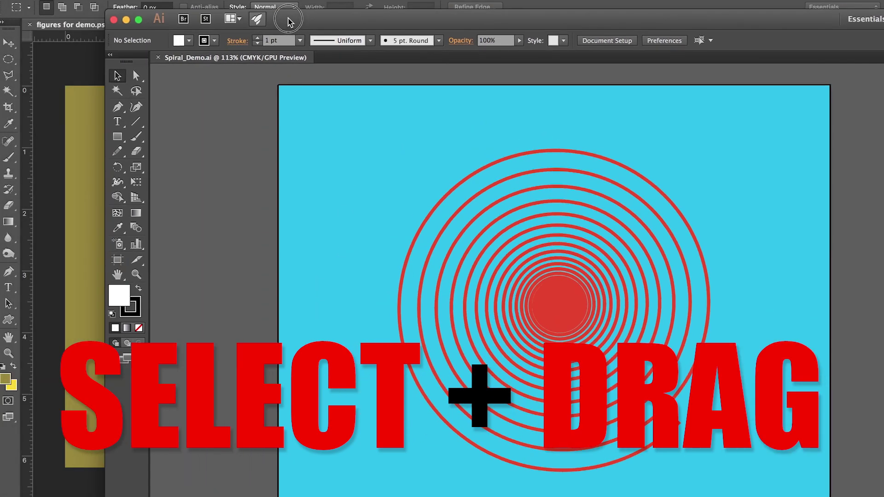
- Bring only the red spiral from Illustrator into the Photoshop composition, commit its placement and show the layer list
left_click_drag(287, 21, 511, 18)
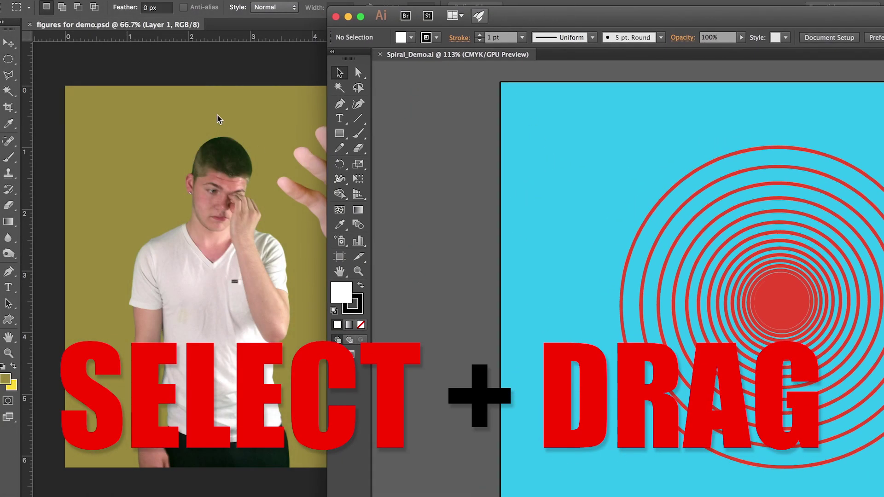
left_click_drag(657, 208, 241, 211)
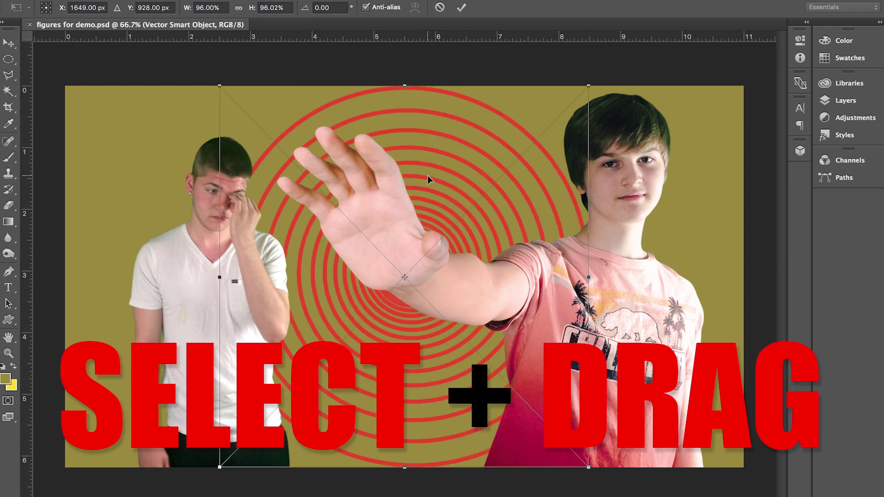
left_click(462, 8)
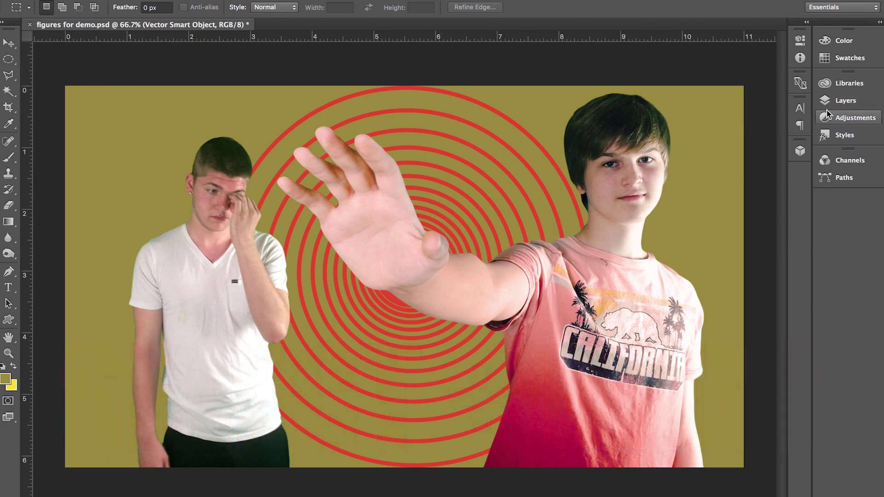
left_click(839, 102)
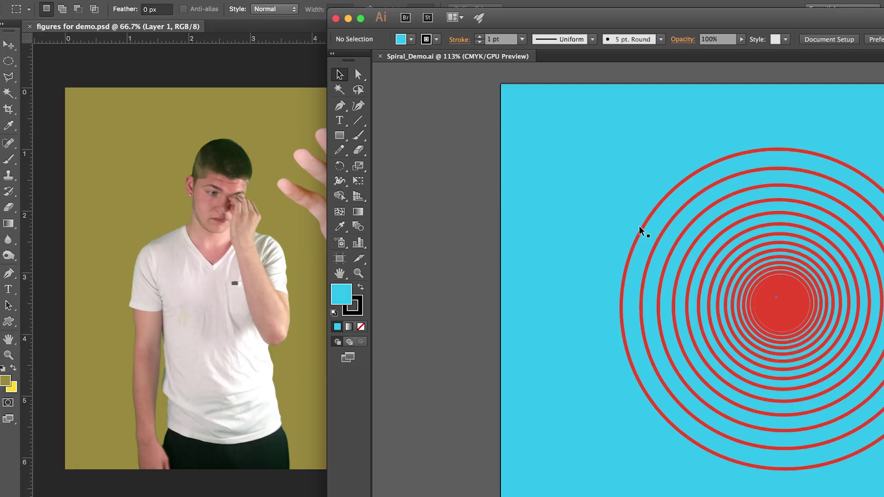
- Select both the red spiral and the blue background in Illustrator and bring them together into the Photoshop document
left_click(641, 228)
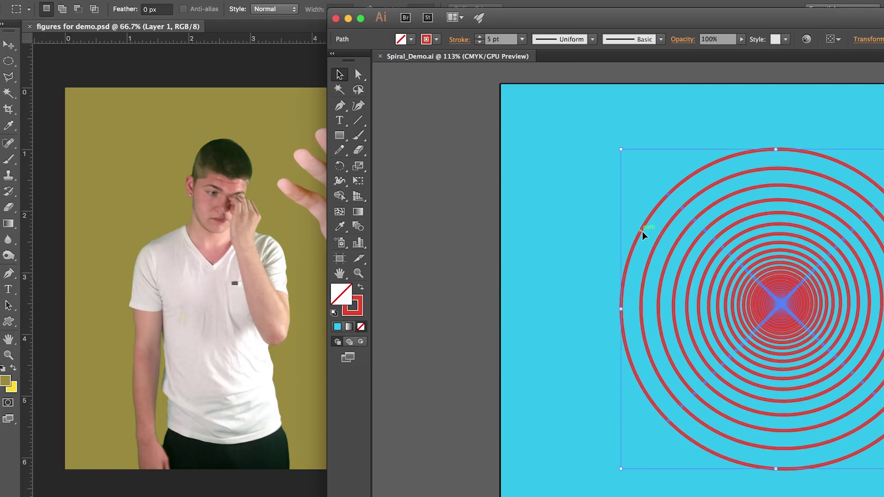
left_click(557, 224, "shift")
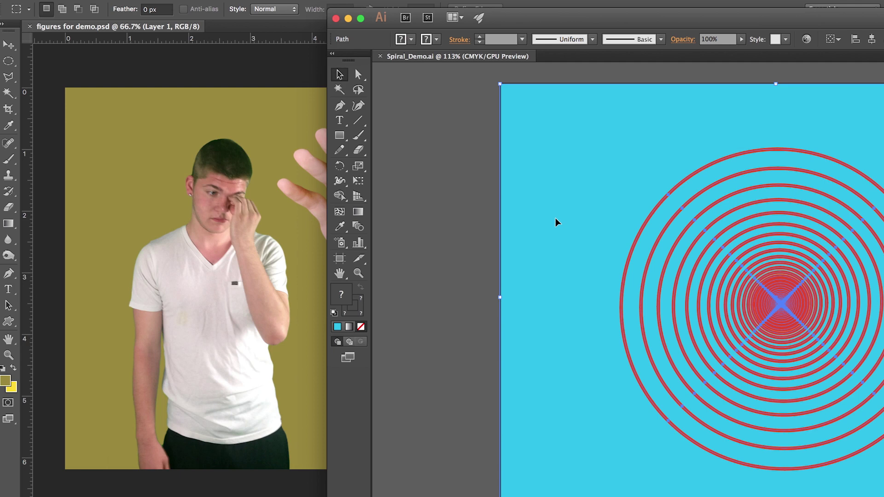
left_click_drag(567, 193, 216, 201)
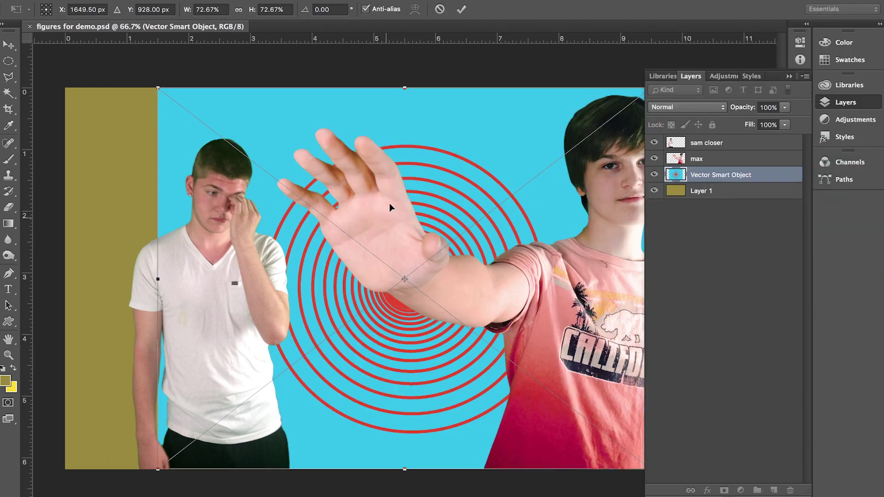
- Move and enlarge the placed spiral with its blue background to cover the whole canvas, and commit the transformation
left_click_drag(286, 107, 184, 97)
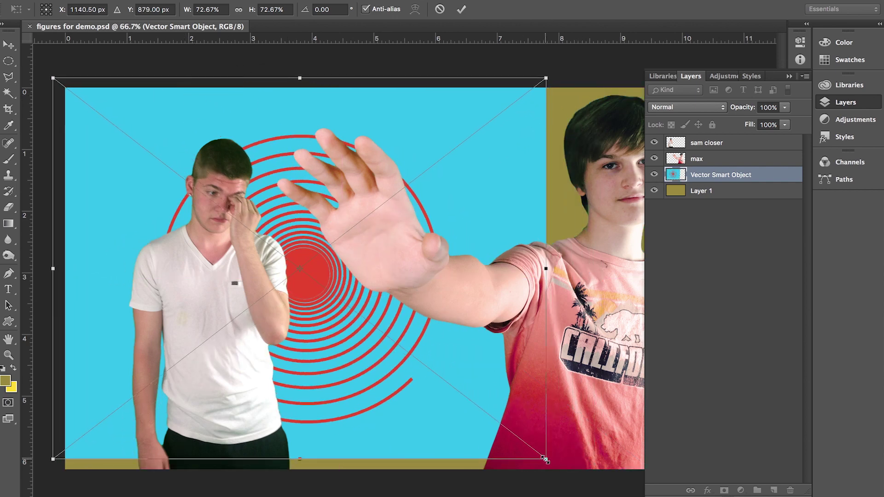
left_click_drag(623, 494, 750, 489)
left_click_drag(375, 361, 390, 289)
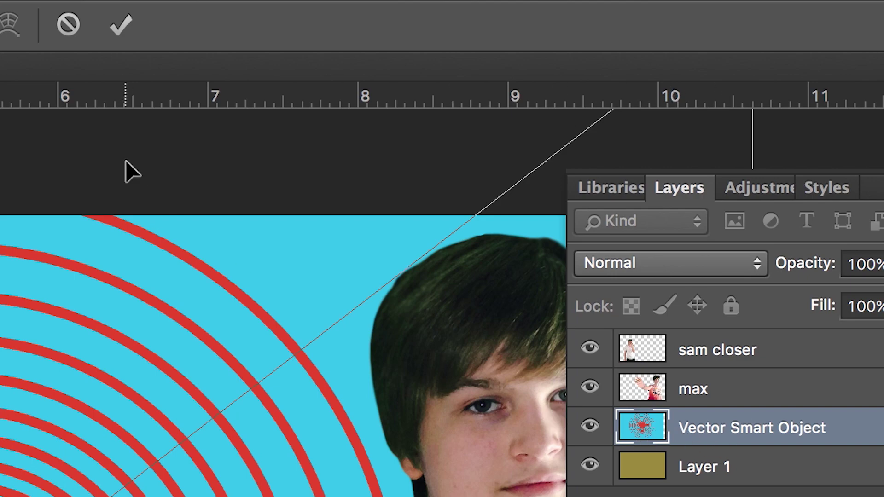
left_click(120, 28)
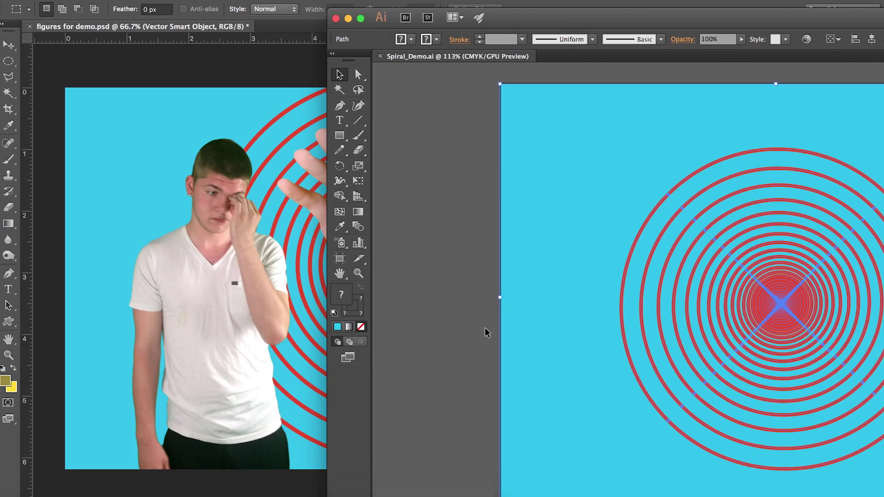
- Reposition the Illustrator window to show the whole artboard, clear the selection and select only the red spiral
left_click_drag(638, 32, 403, 6)
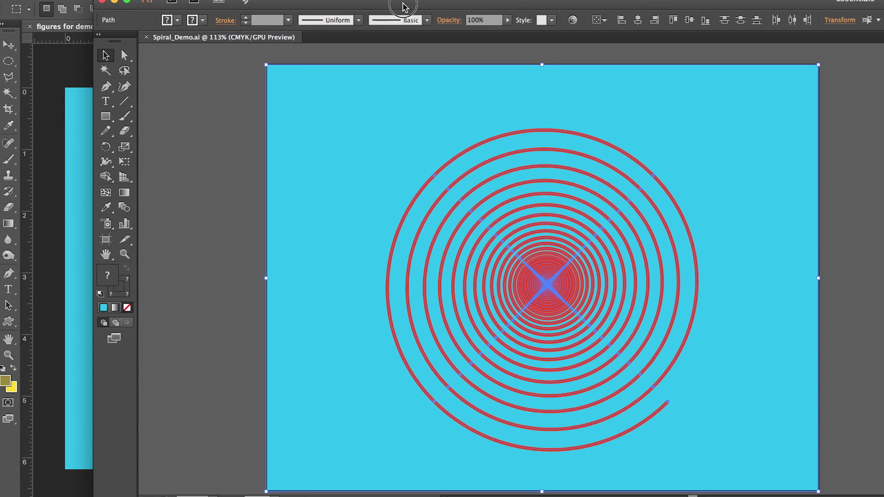
left_click(470, 196)
left_click(243, 174)
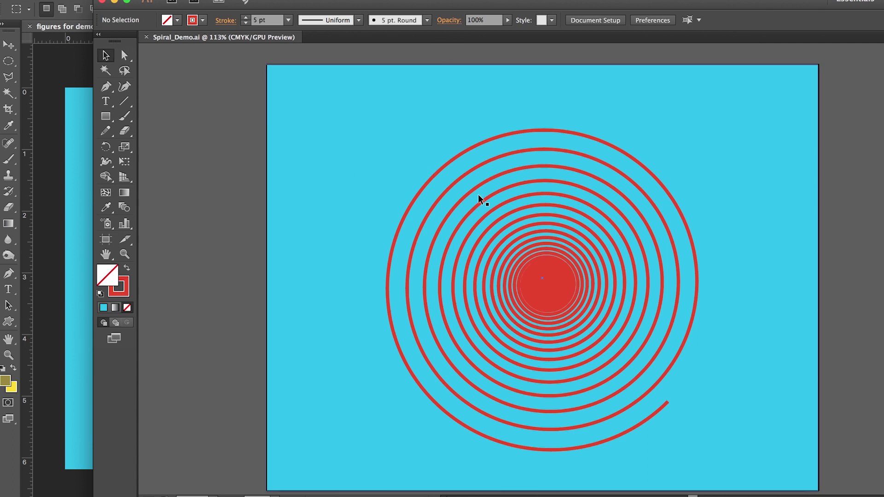
left_click(465, 198)
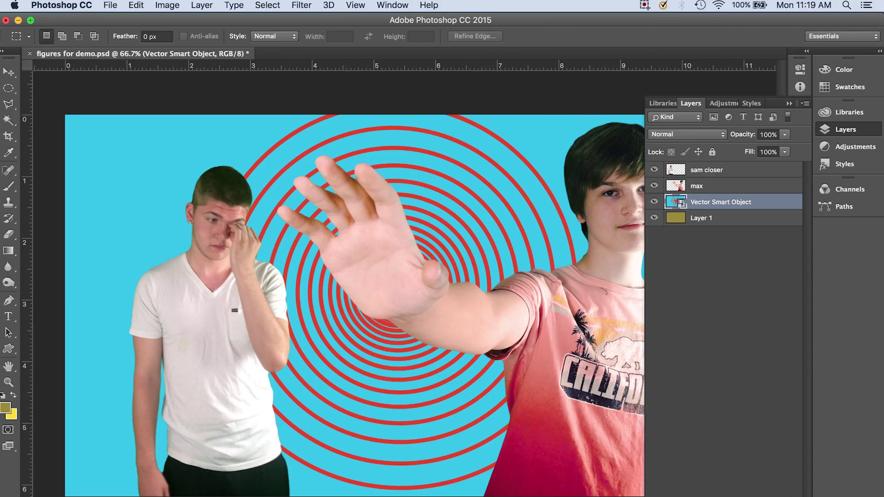
- Delete the Vector Smart Object layer holding the spiral and blue background from the Photoshop document
key("BackSpace")
- Switch to Illustrator, select only the red spiral and copy it to the clipboard
left_click(537, 199)
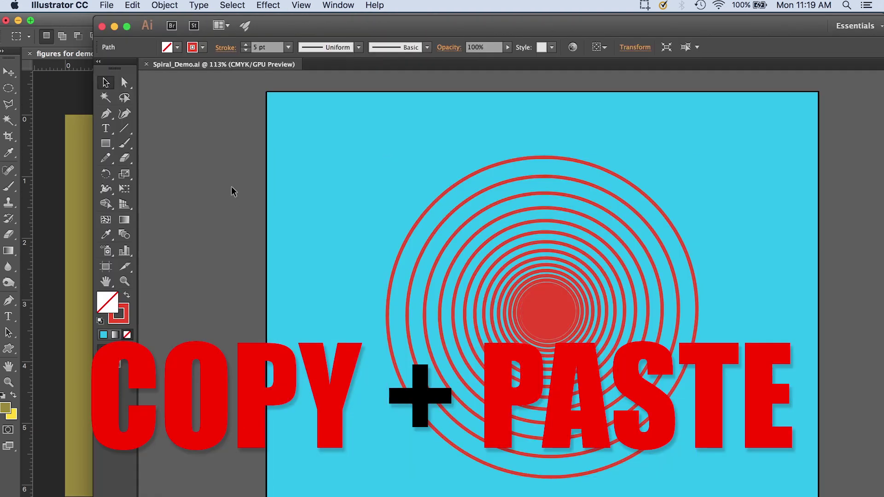
left_click(234, 191)
left_click(451, 220)
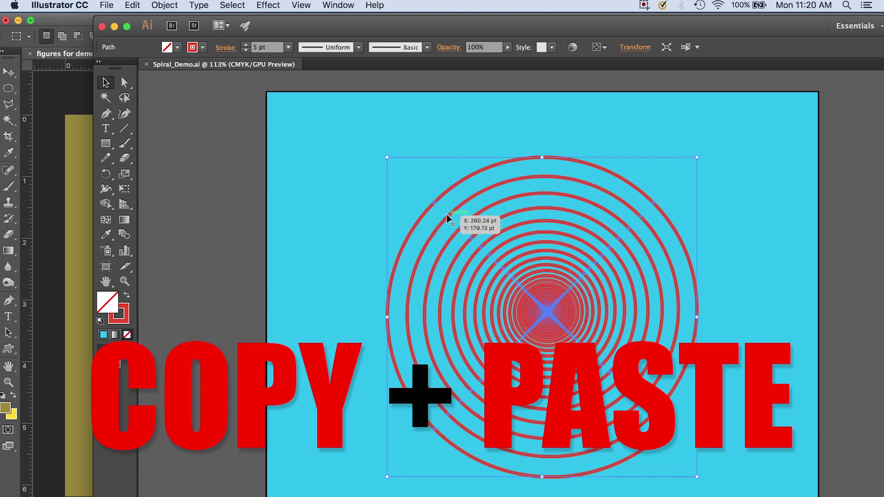
left_click(132, 5)
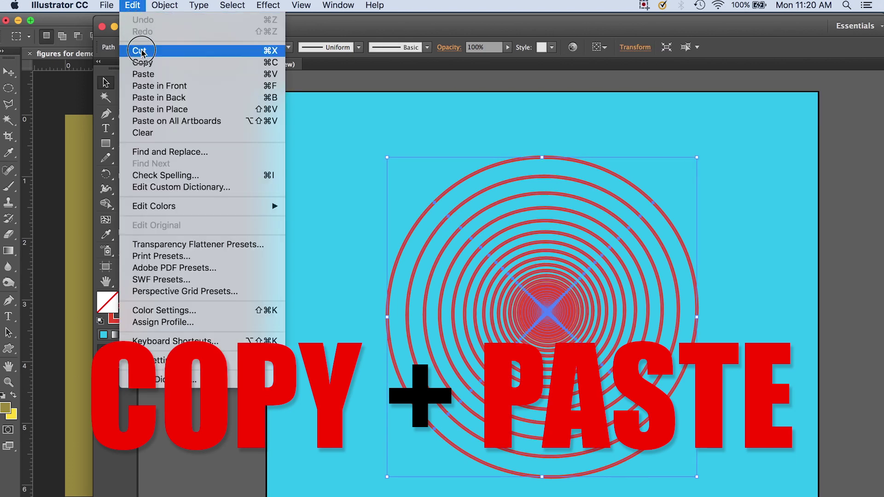
left_click(142, 63)
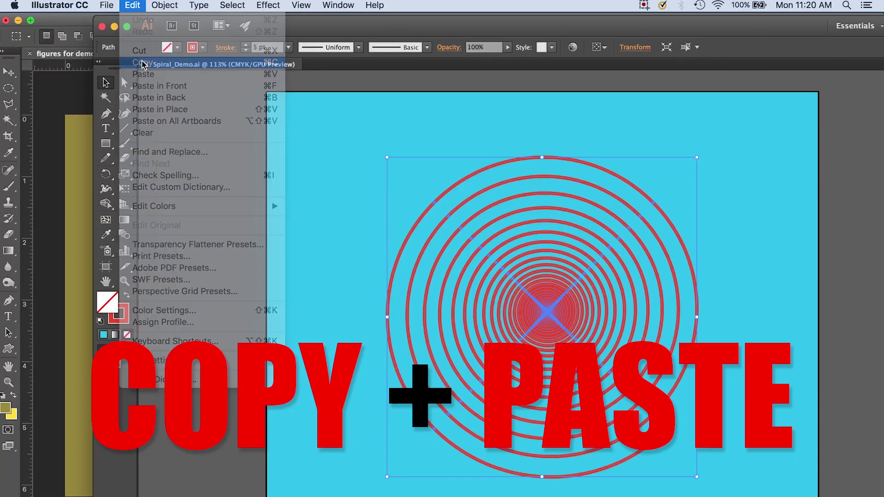
- Paste the copied spiral into the Photoshop document as a Smart Object and commit its placement
left_click(58, 165)
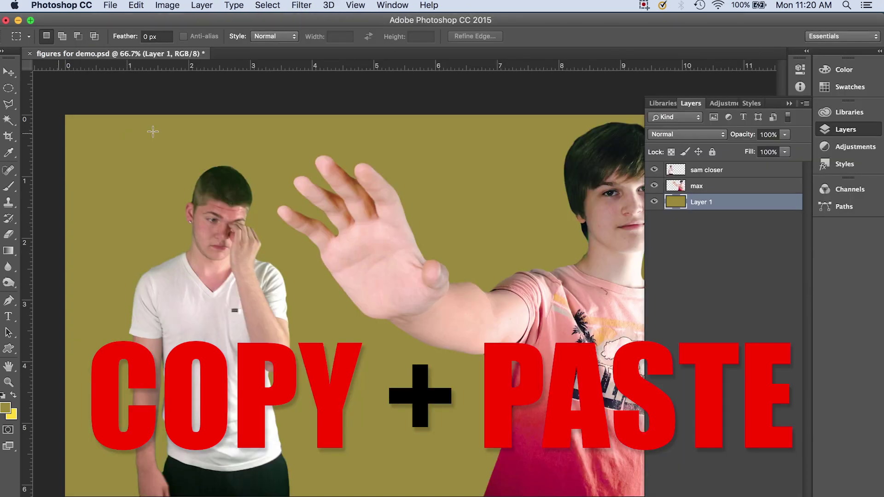
left_click(136, 5)
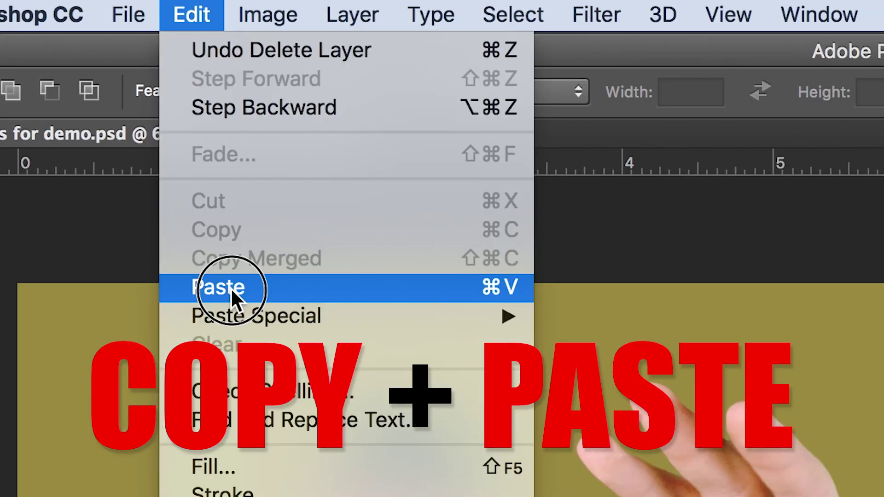
left_click(230, 288)
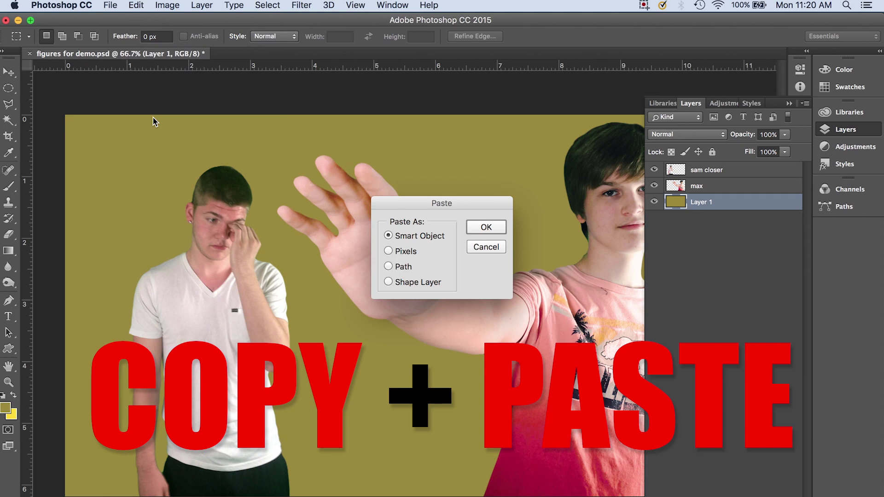
left_click(484, 227)
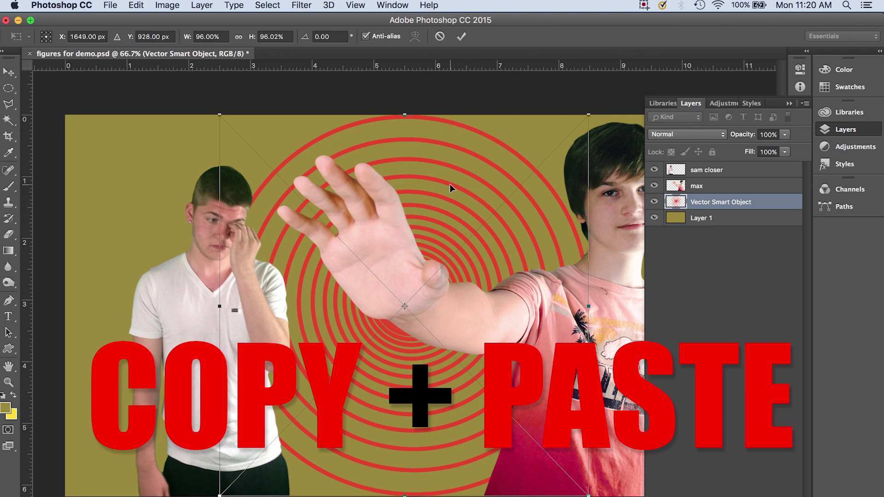
left_click(461, 37)
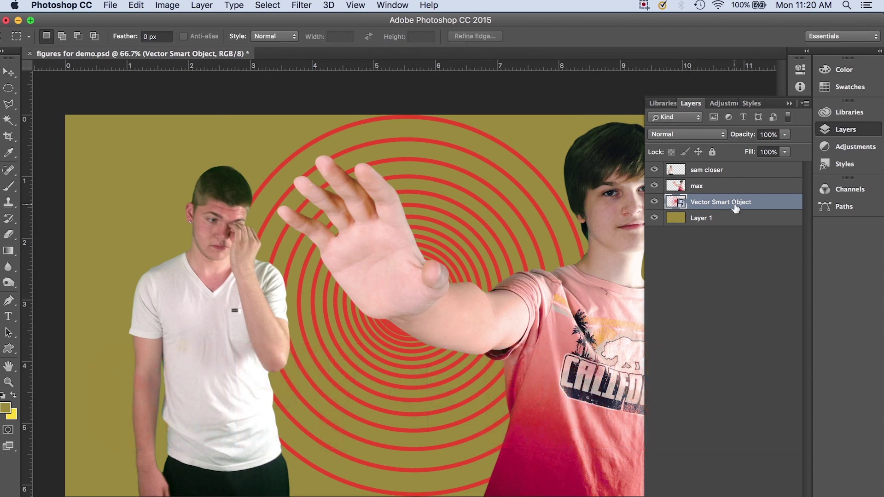
- Delete the pasted spiral layer and place the desktop file Spiral_Demo.ai as a smart object page, cropped to its bounding box
key("Delete")
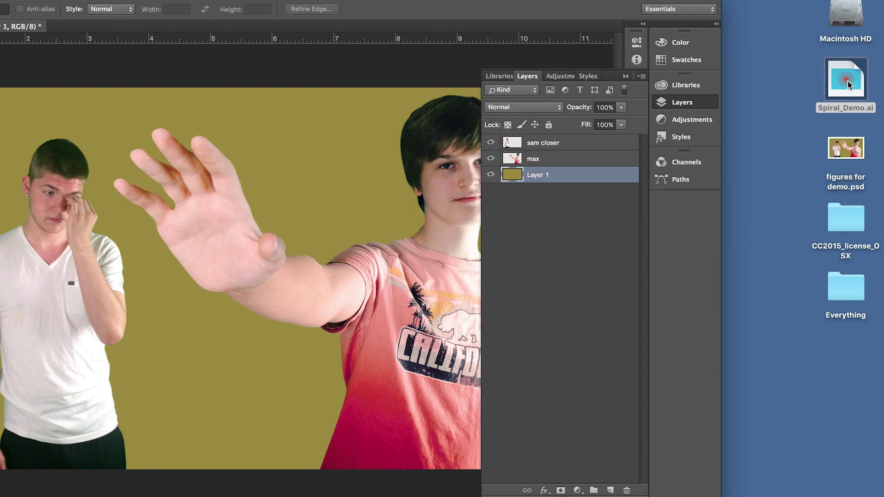
left_click_drag(848, 84, 297, 190)
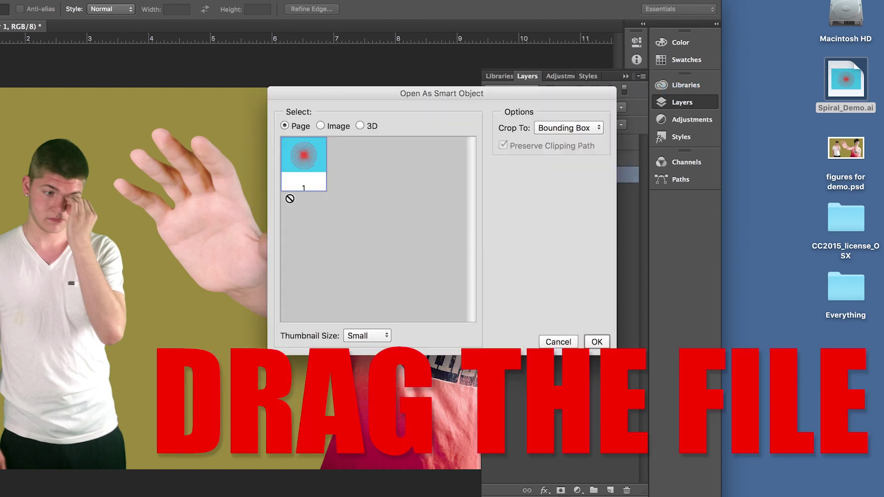
left_click(597, 342)
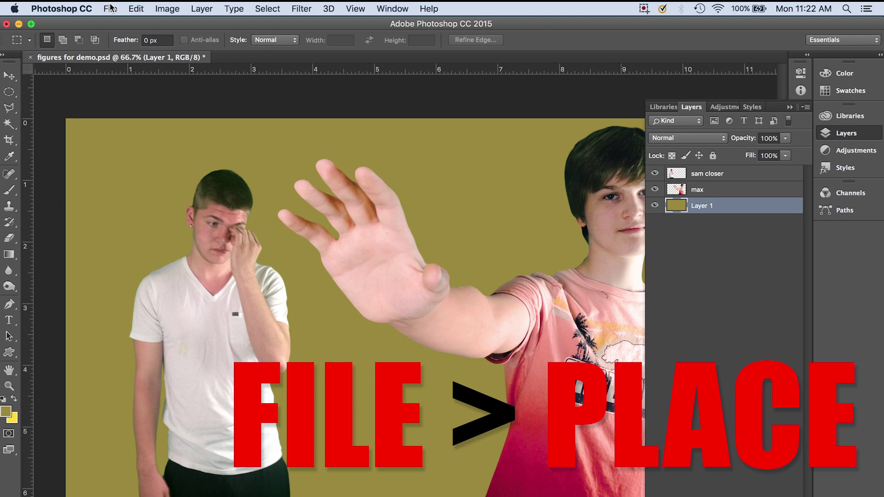
- Place Spiral_Demo.ai from the Desktop as an embedded smart object, using its page cropped to the bounding box
left_click(111, 7)
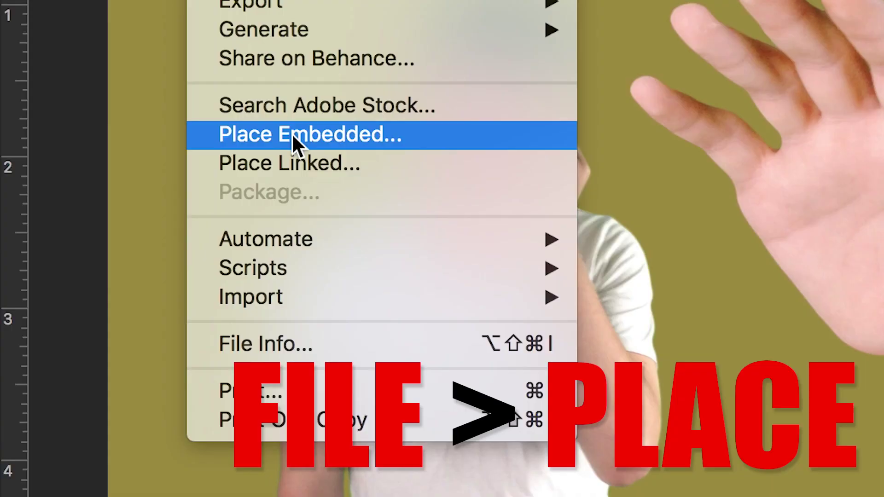
left_click(292, 133)
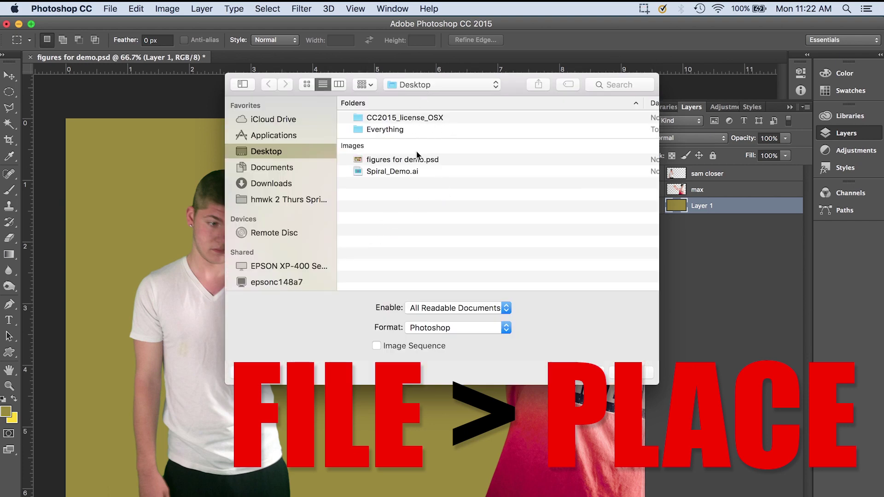
left_click(408, 171)
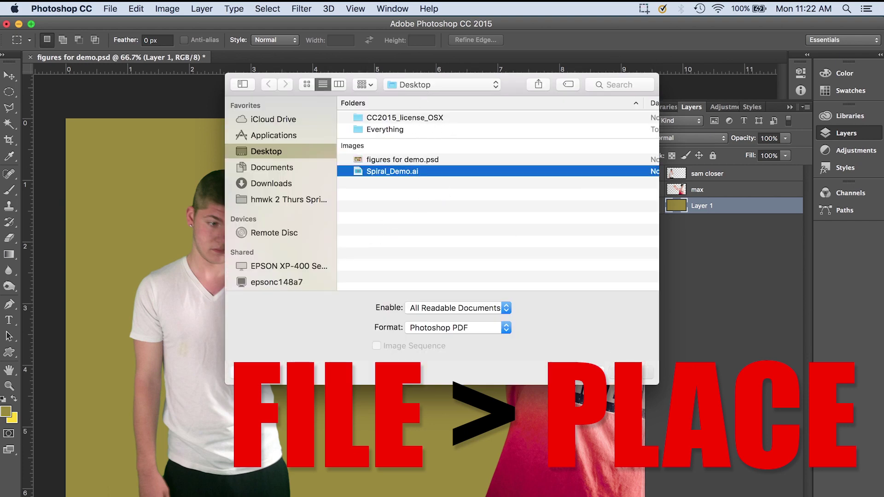
left_click(626, 371)
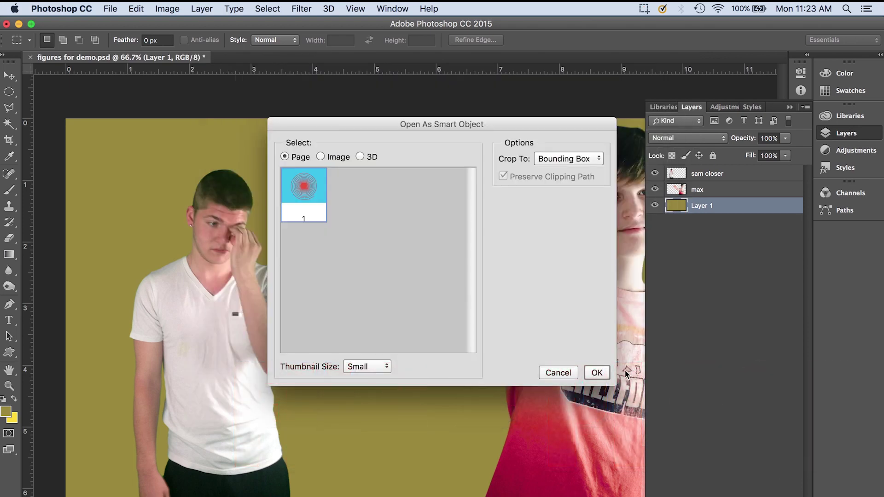
left_click(593, 373)
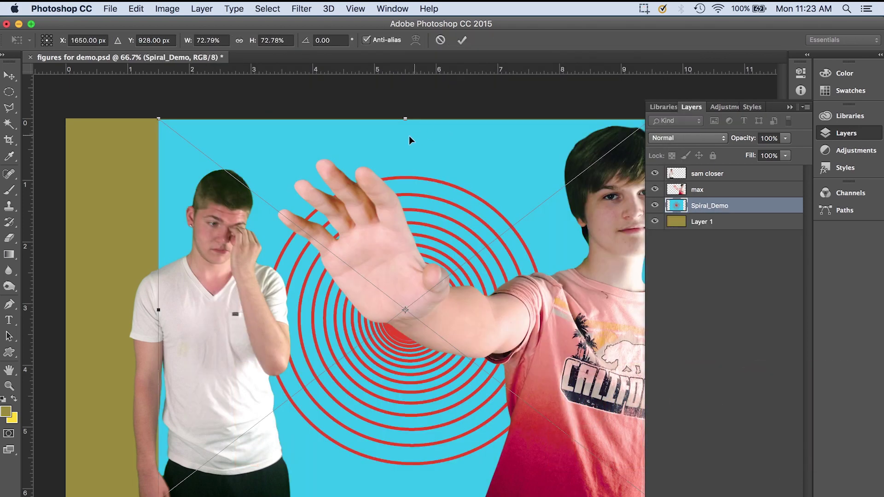
- Enlarge the placed spiral artwork to about 87.5% so its blue background reaches past the canvas's upper-left corner, and commit the placement
left_click_drag(159, 119, 21, 76)
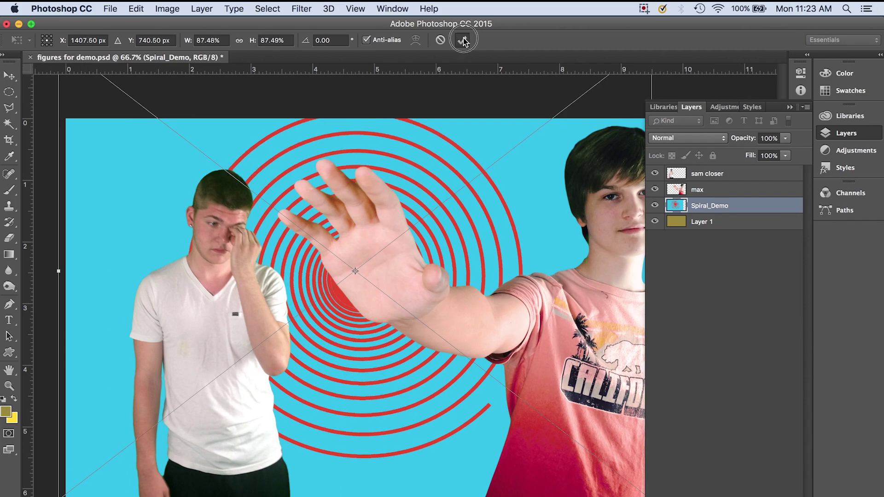
left_click(462, 40)
left_click(110, 9)
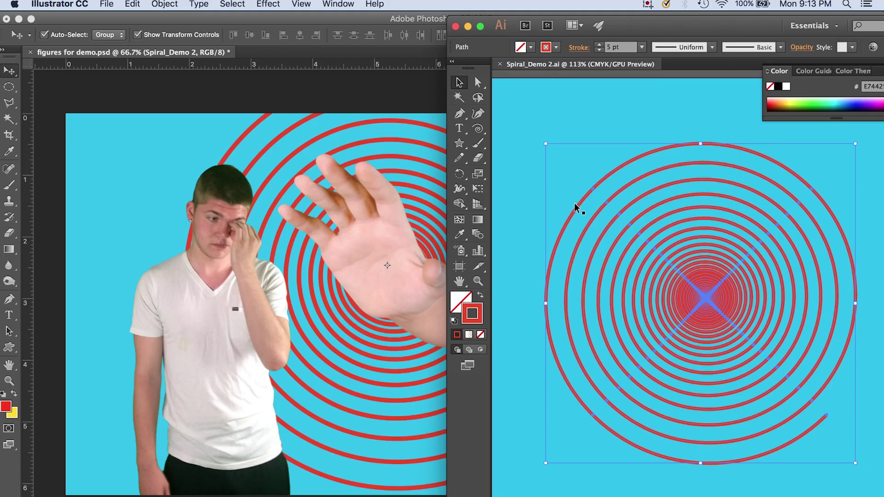
- Change the stroke color of the selected spiral in Spiral_Demo 2.ai to near-white FFFDFD
double_click(472, 314)
left_click(306, 207)
left_click_drag(306, 207, 282, 193)
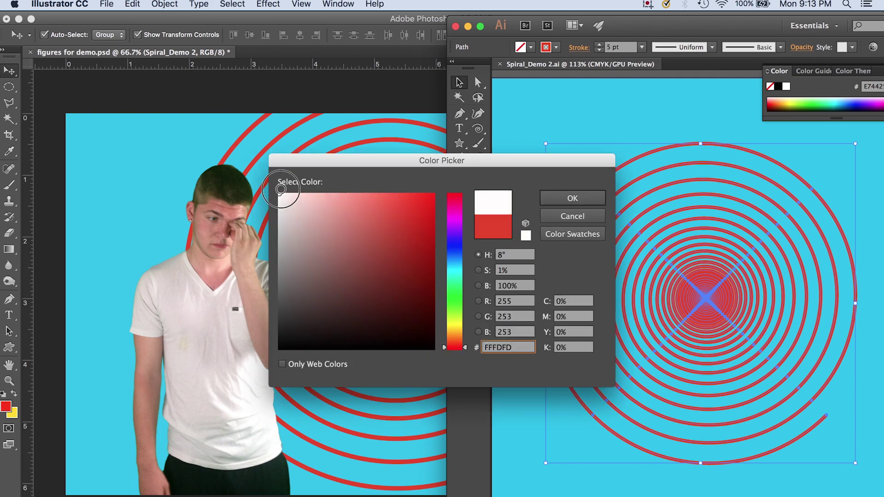
left_click(572, 198)
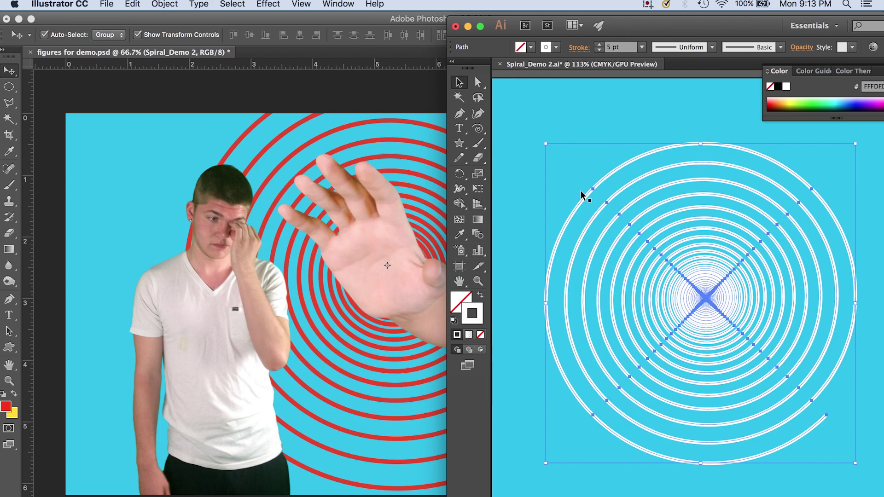
- Save the recolored Illustrator file and switch back to the Photoshop document that links to it
left_click(106, 3)
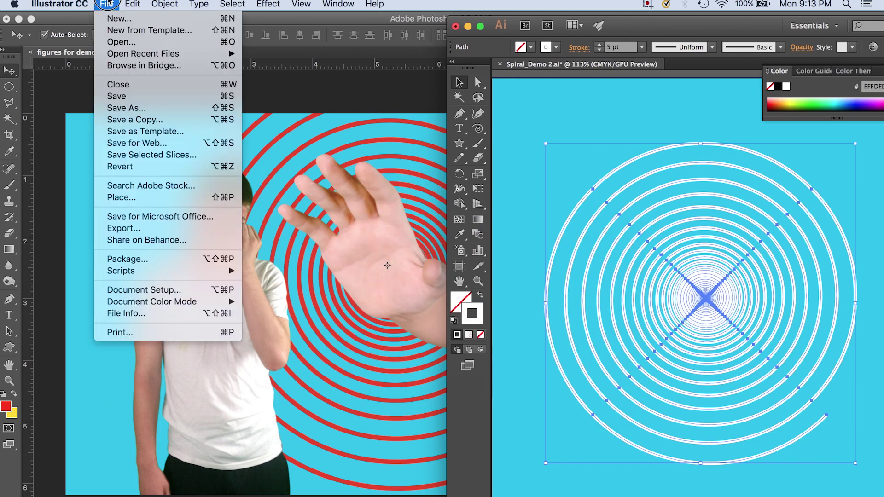
left_click(131, 98)
left_click(165, 137)
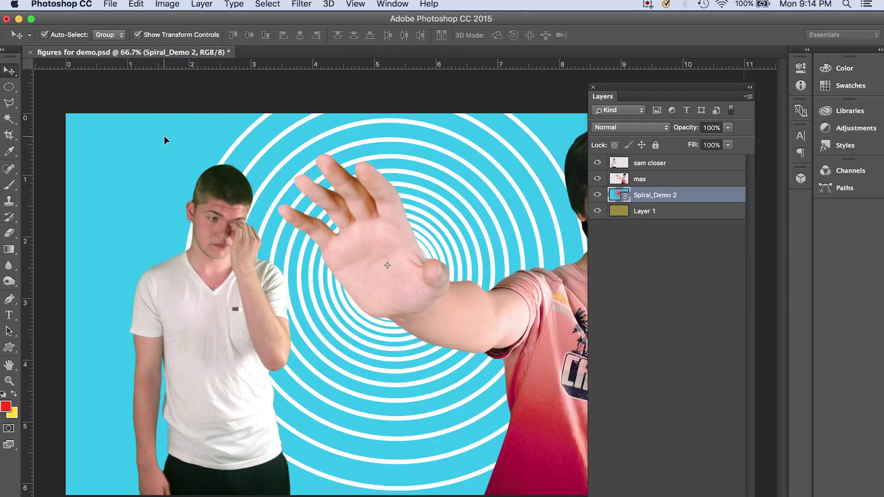
left_click(110, 3)
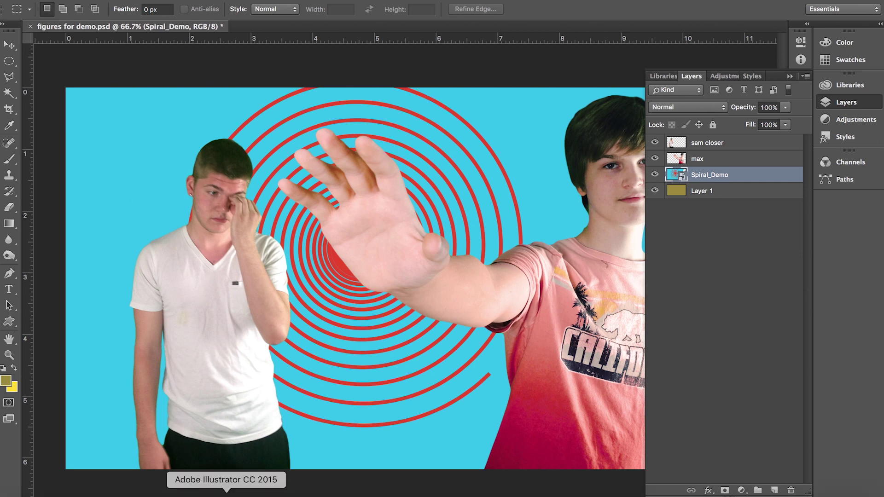
- Switch to Illustrator to view the original Spiral_Demo.ai artwork, and return to the Photoshop composition
left_click(226, 494)
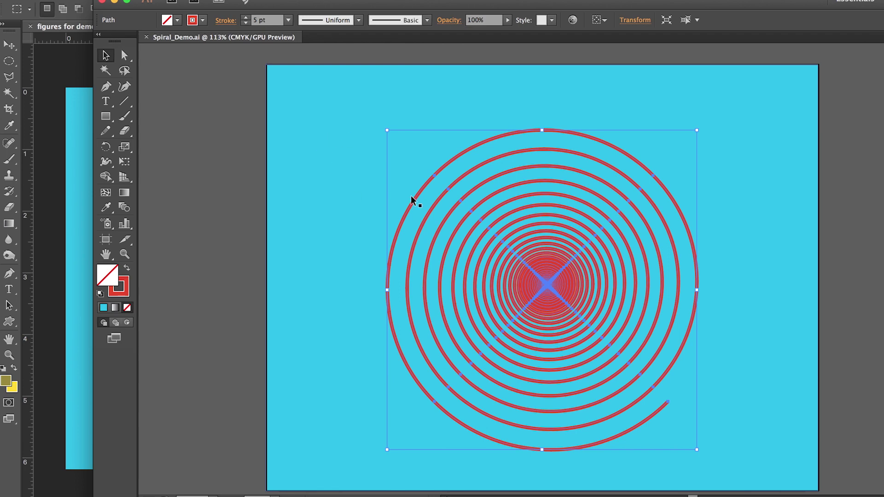
left_click_drag(265, 4, 473, 1)
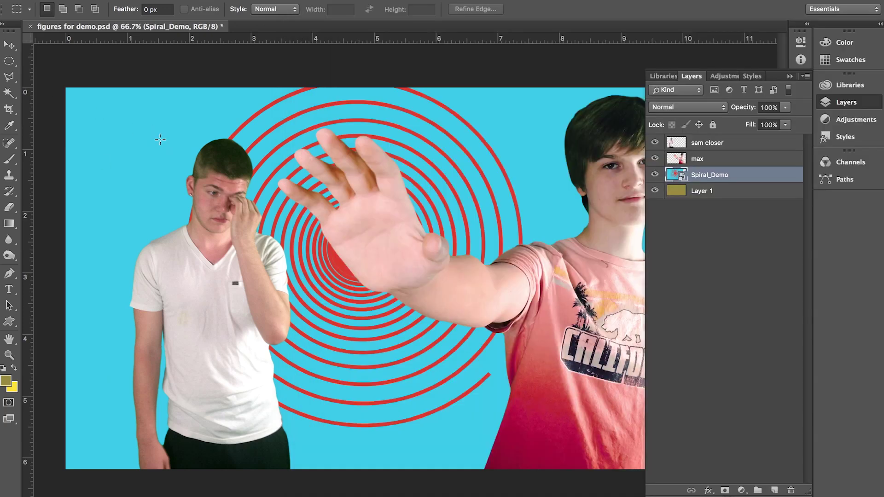
left_click(162, 142)
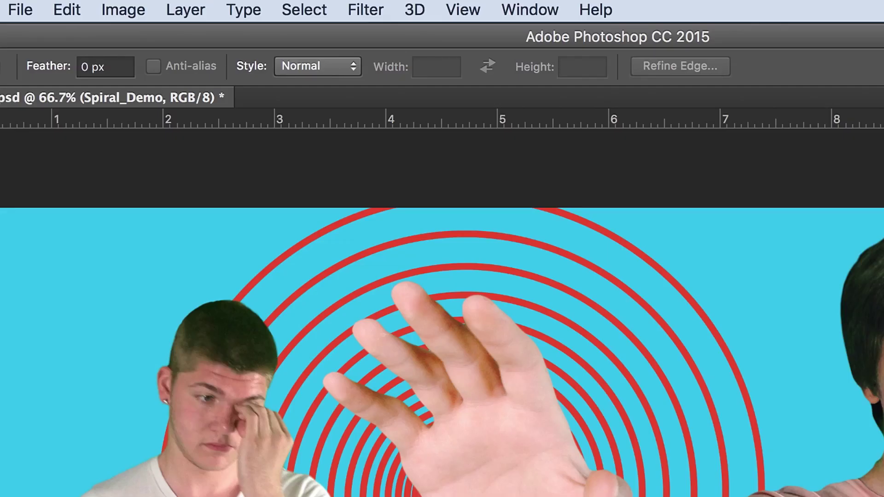
- Select the max layer and convert it to a smart object
key("alt+bracketleft")
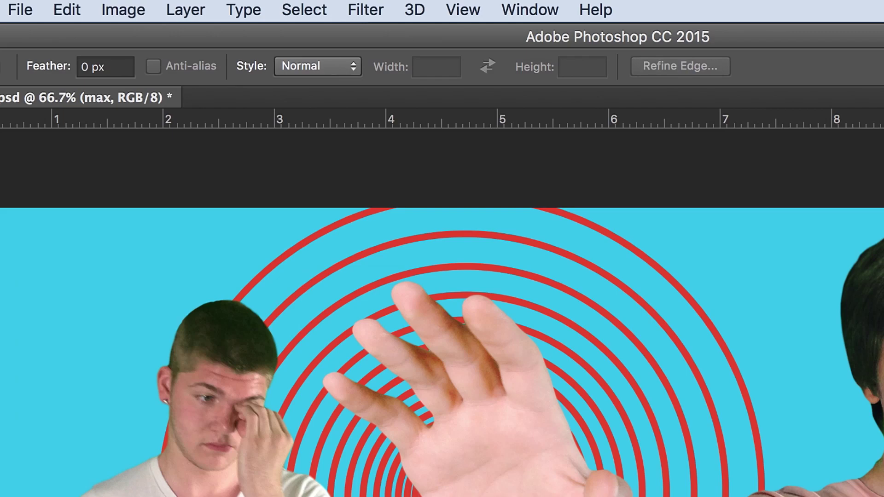
left_click(170, 5)
mouse_move(270, 423)
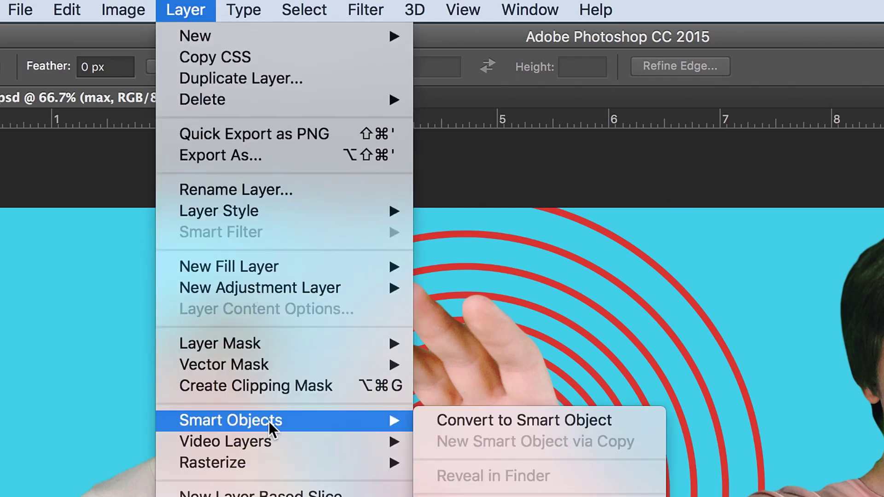
left_click(488, 424)
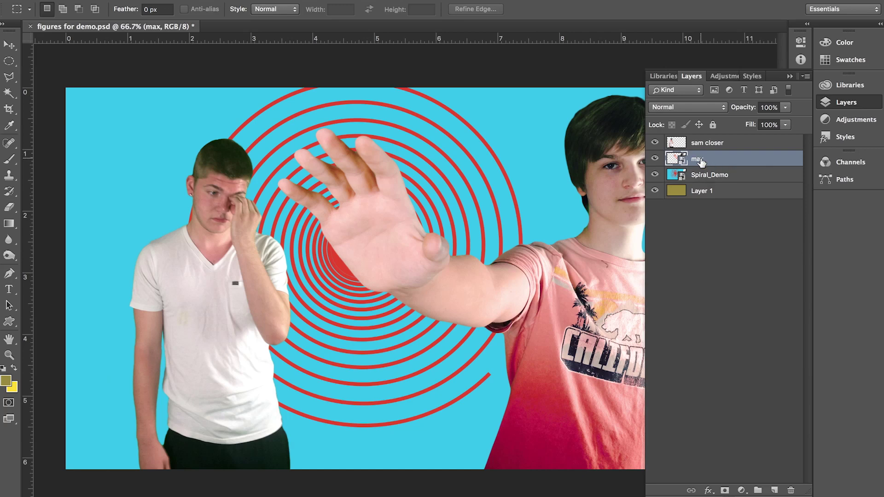
- Make Spiral_Demo the active layer and outline a polygonal lasso selection over the outer rings between the raised hand and the boy's head
left_click(686, 176)
key("l")
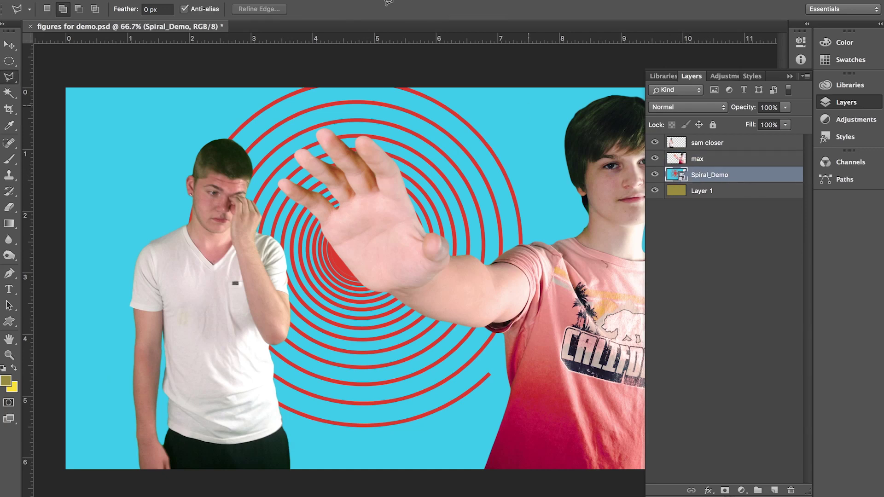
left_click(10, 46)
key("l")
left_click(523, 123)
left_click(466, 125)
left_click(451, 161)
left_click(451, 196)
left_click(534, 198)
left_click(525, 123)
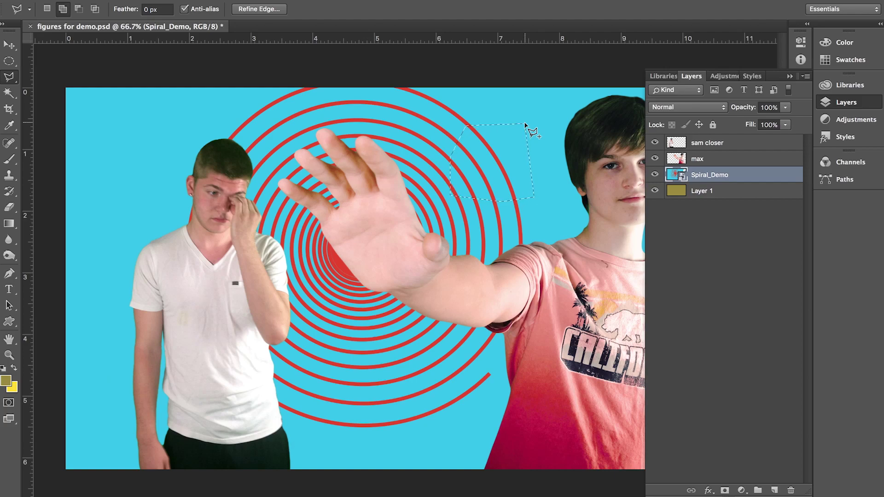
- Try to delete the selected area from the Spiral_Demo smart object, dismiss the alert and deselect
key("BackSpace")
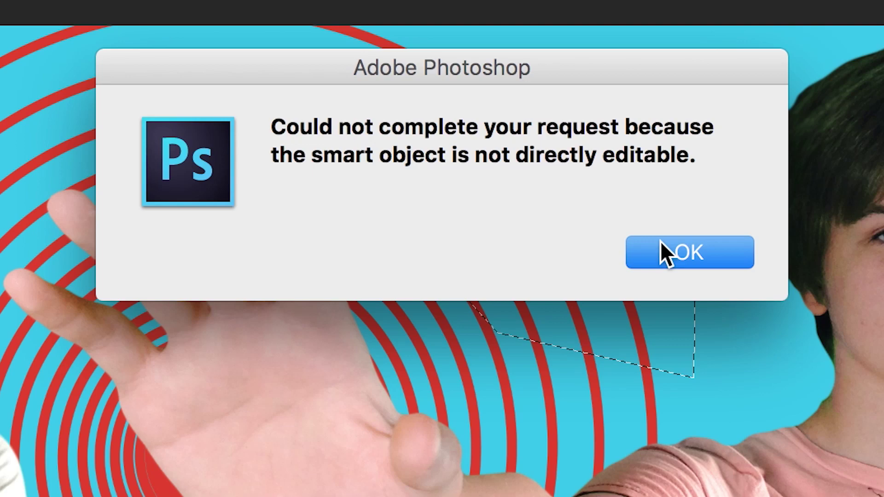
left_click(660, 244)
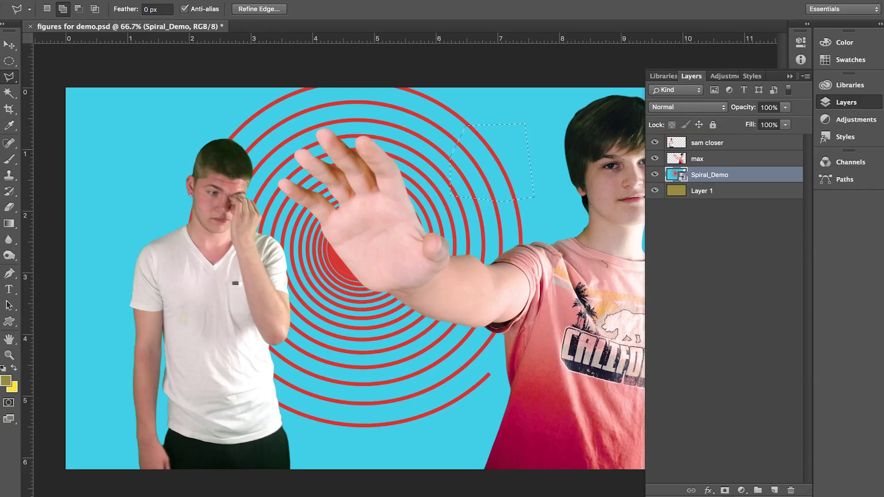
left_click(268, 0)
left_click(268, 6)
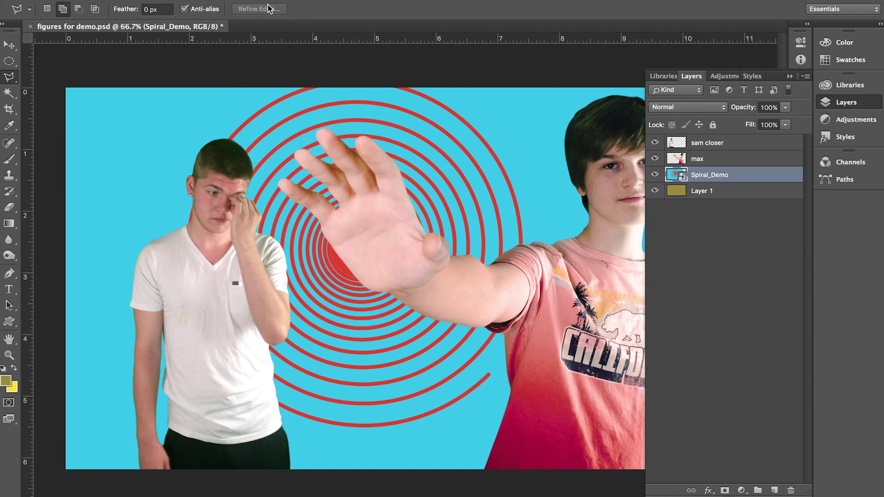
- Try to erase part of the spiral with the Eraser tool, and decline rasterizing the smart object
left_click(9, 207)
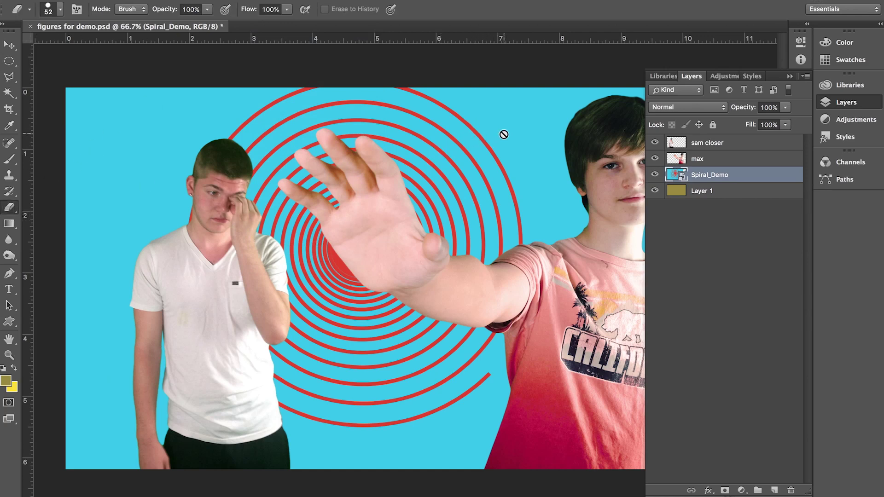
left_click(466, 147)
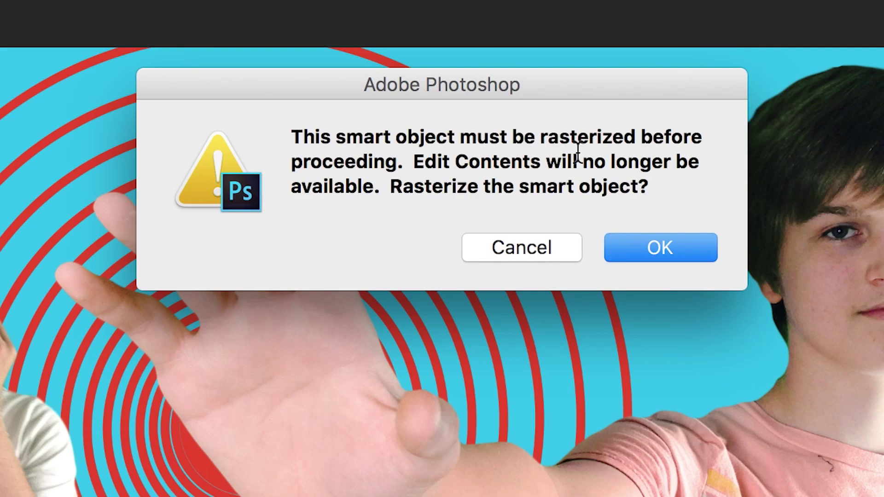
left_click(566, 247)
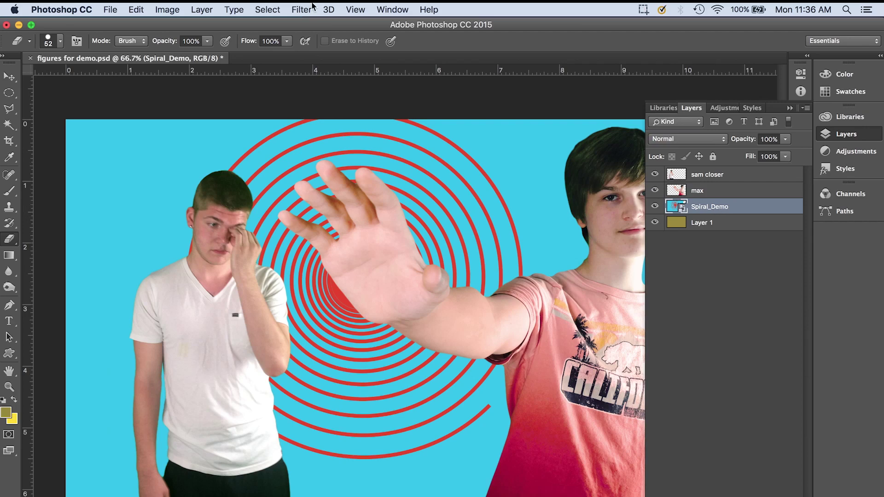
- Rasterize the Spiral_Demo smart object layer into a regular pixel layer
left_click(194, 5)
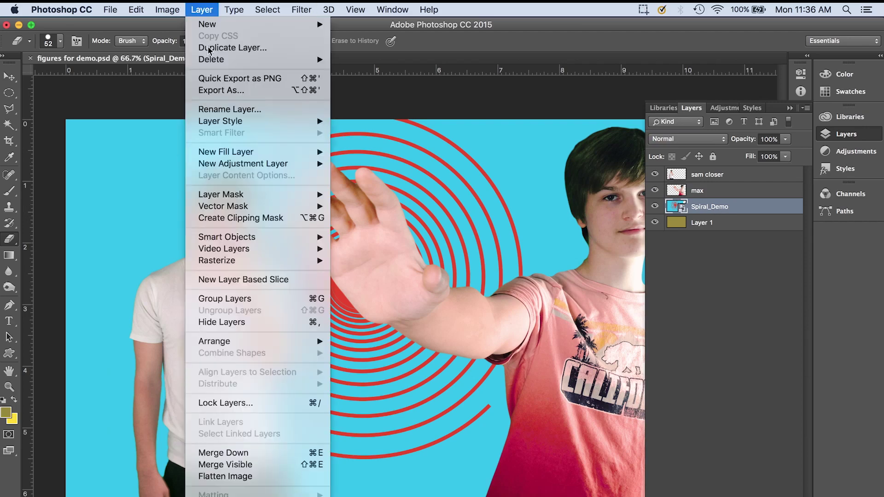
mouse_move(227, 262)
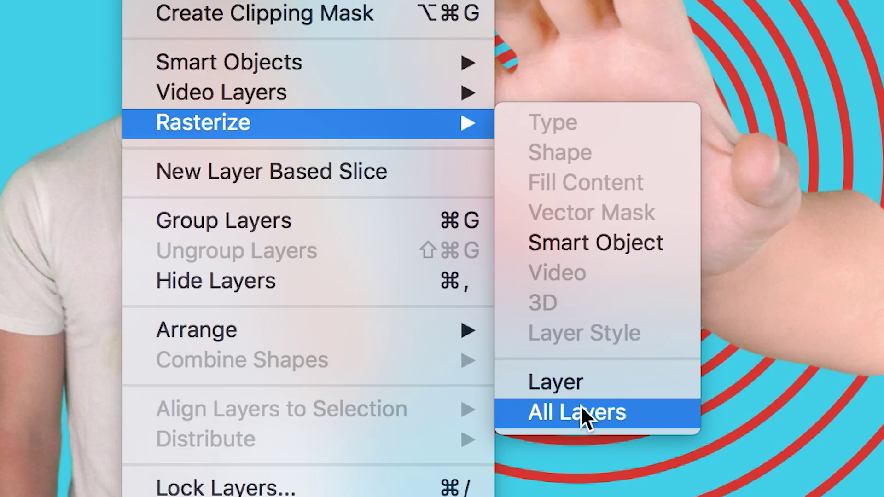
left_click(579, 373)
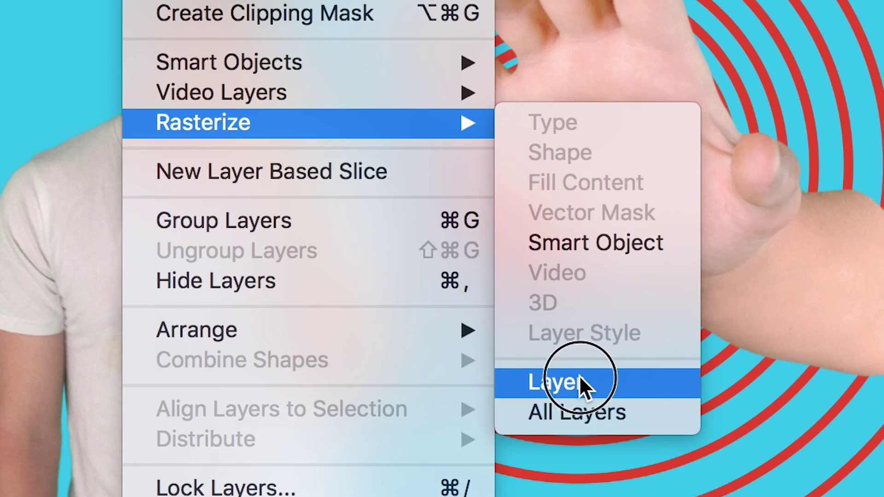